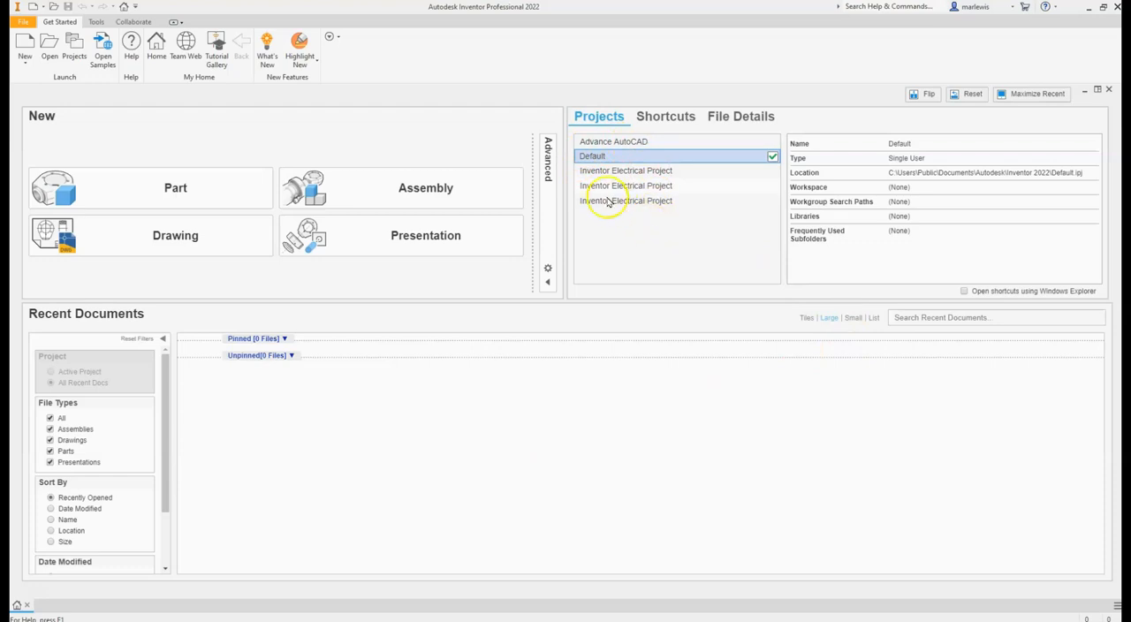
- Create a new single-user project named example, letting its missing project folder be created
{"action": "left_click", "coordinate": [73, 55]}
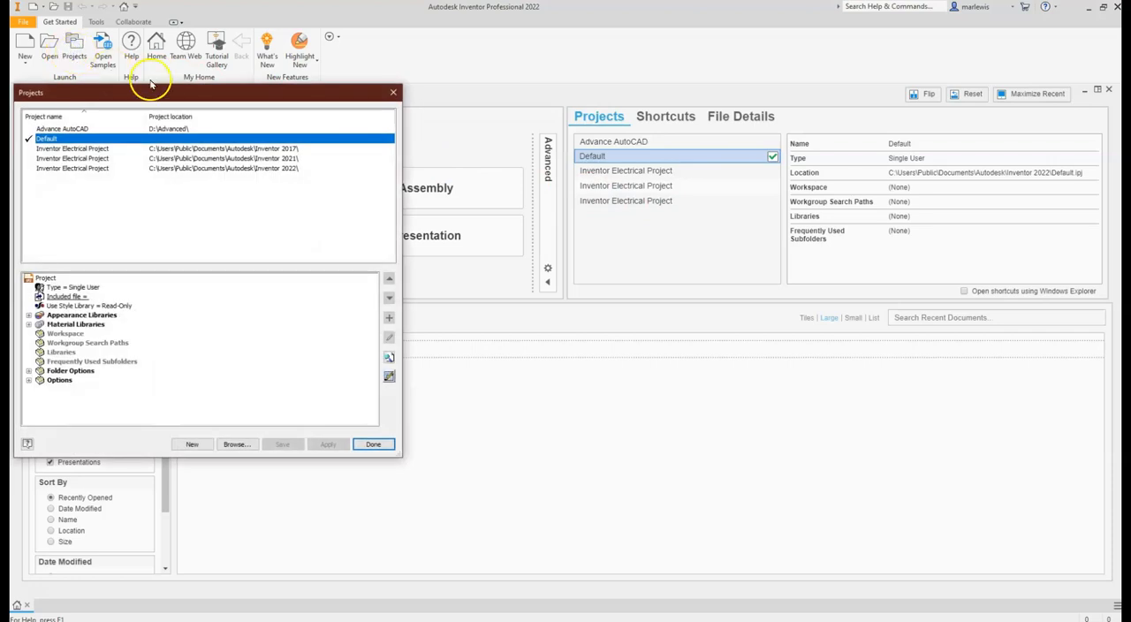
{"action": "left_click_drag", "start_coordinate": [175, 92], "coordinate": [566, 93]}
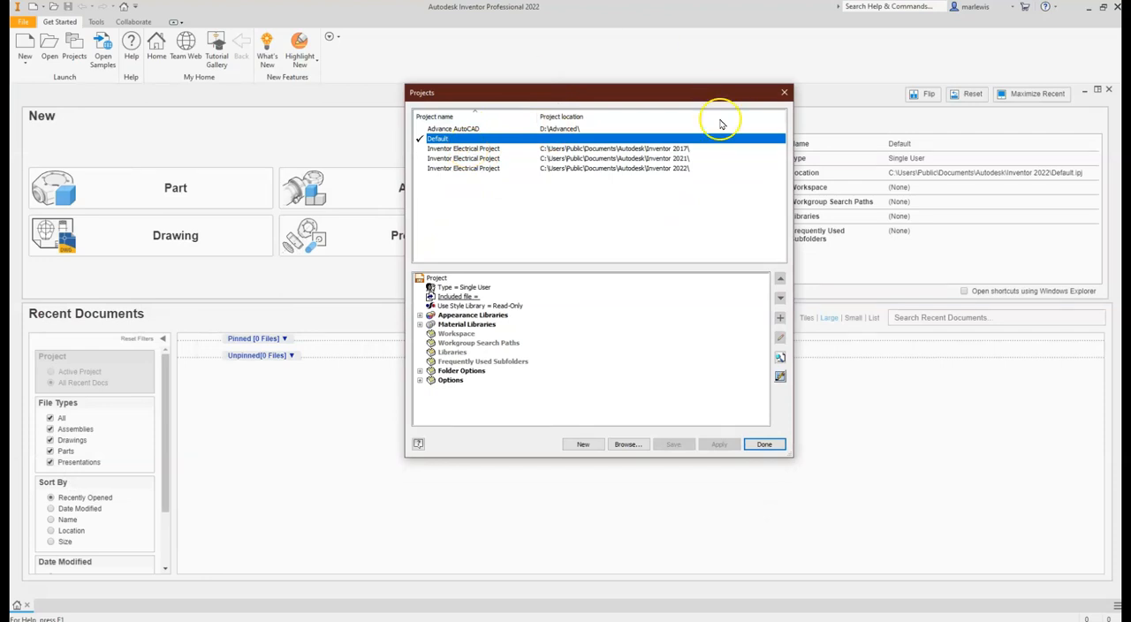
{"action": "left_click", "coordinate": [585, 447]}
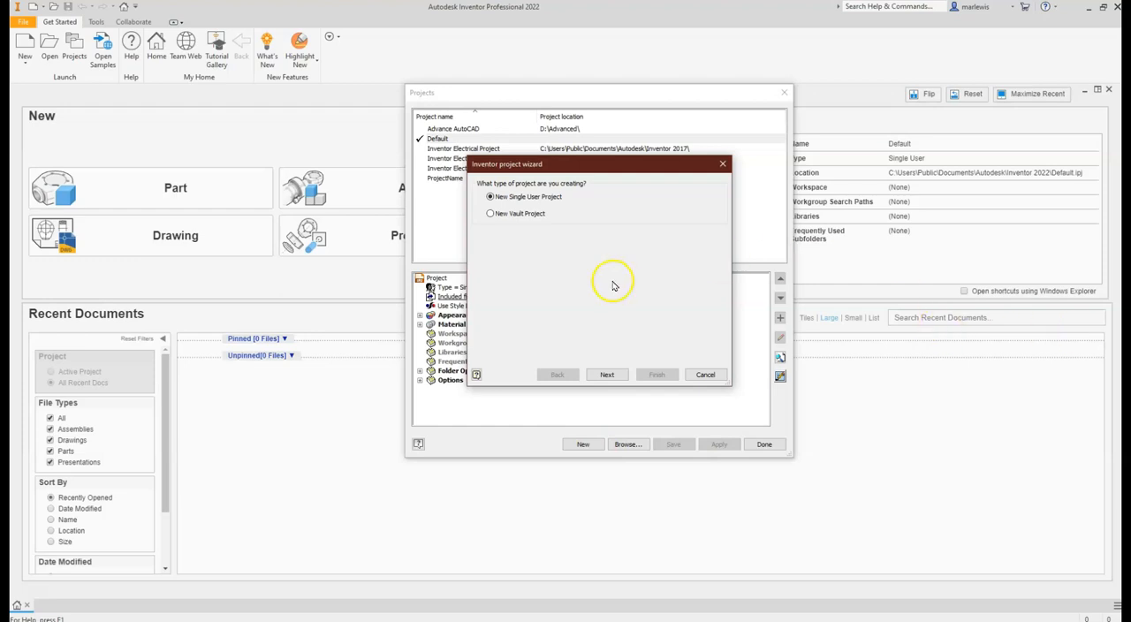
{"action": "left_click", "coordinate": [610, 376]}
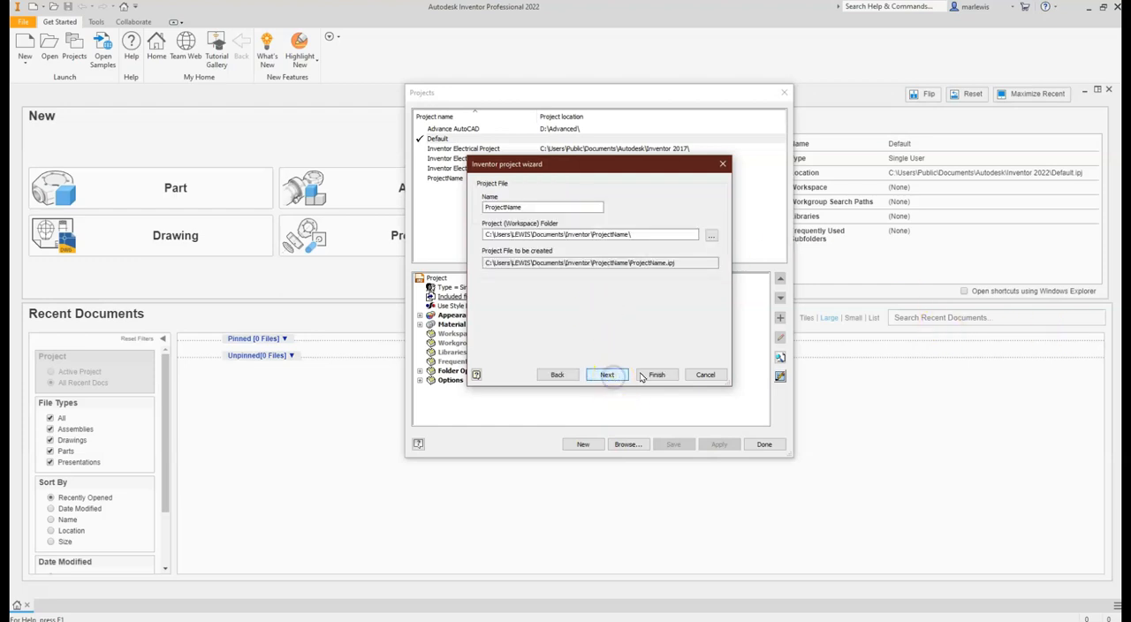
{"action": "left_click_drag", "start_coordinate": [568, 206], "coordinate": [477, 223]}
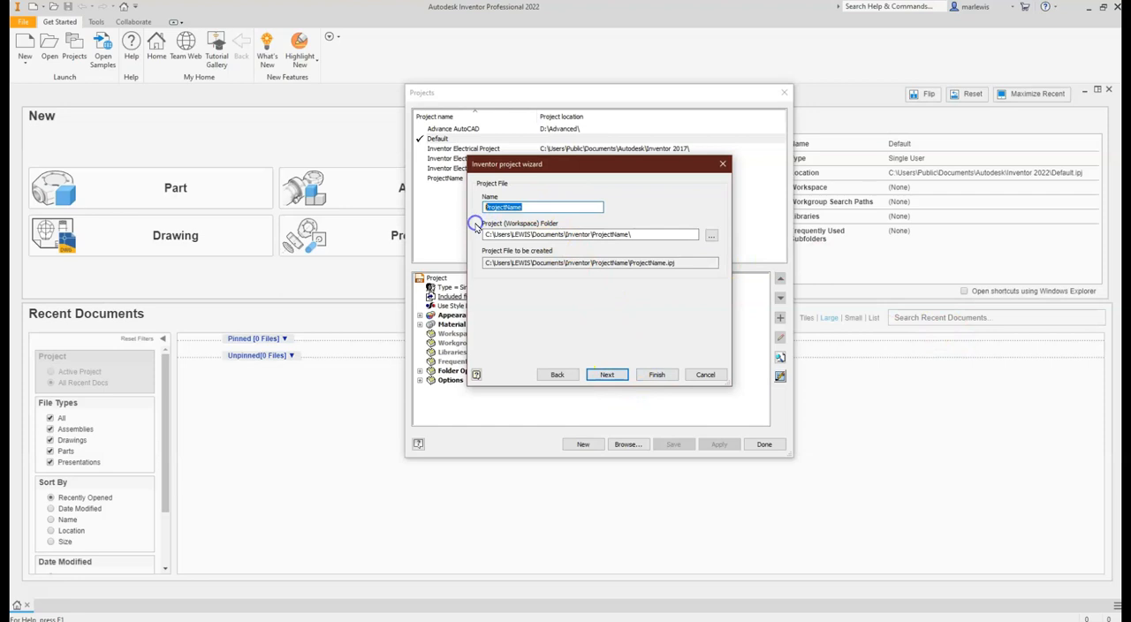
{"action": "type", "text": "example"}
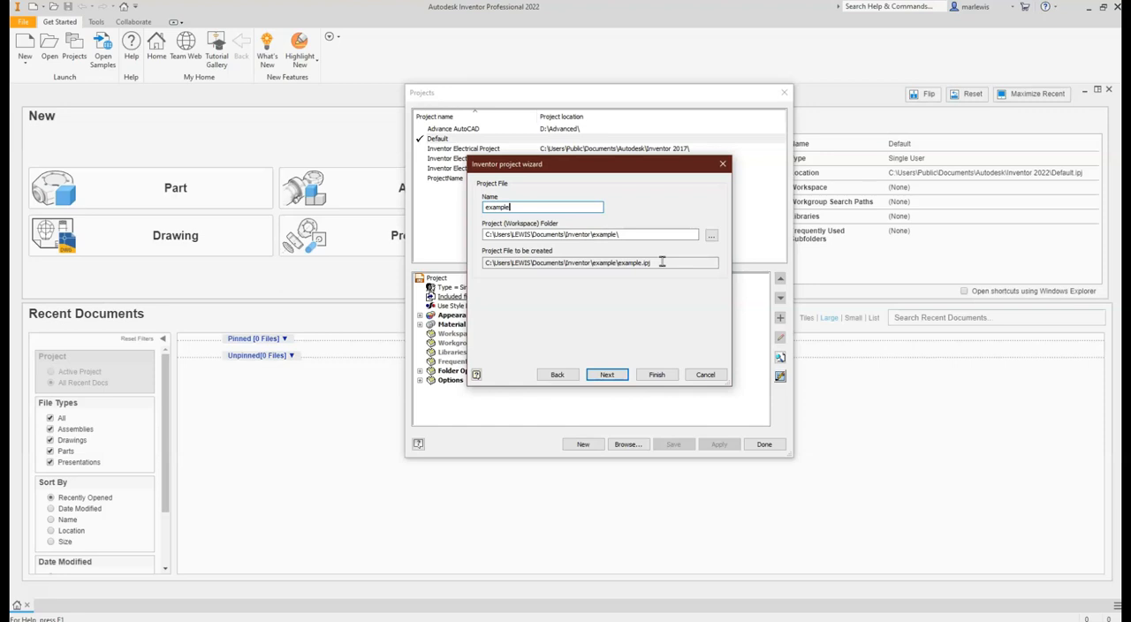
{"action": "left_click", "coordinate": [657, 375]}
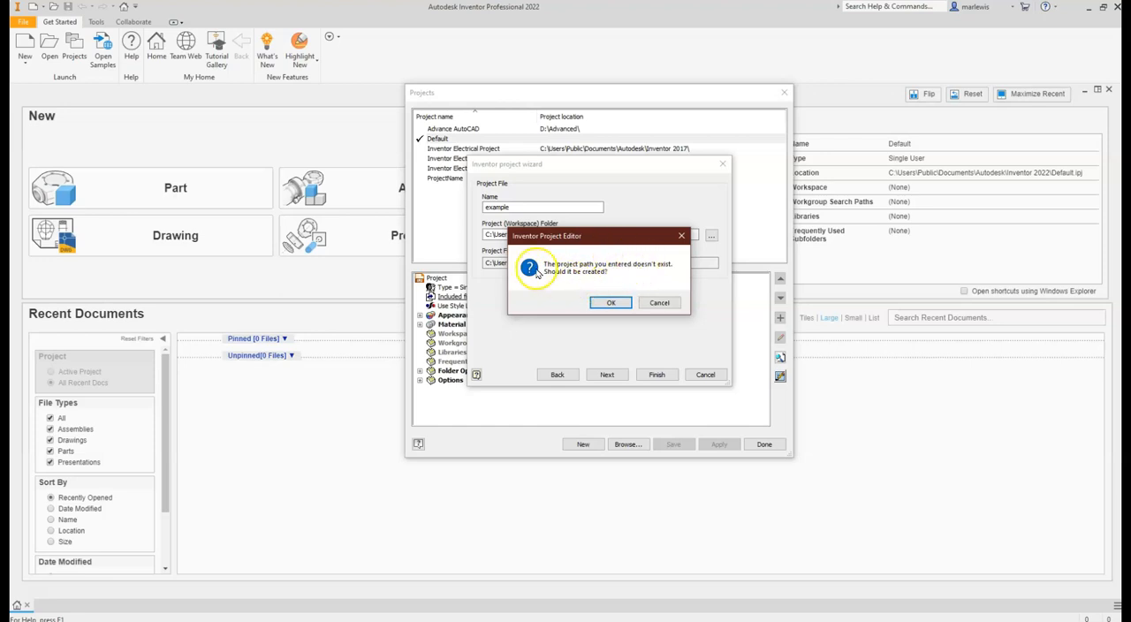
{"action": "left_click", "coordinate": [609, 303]}
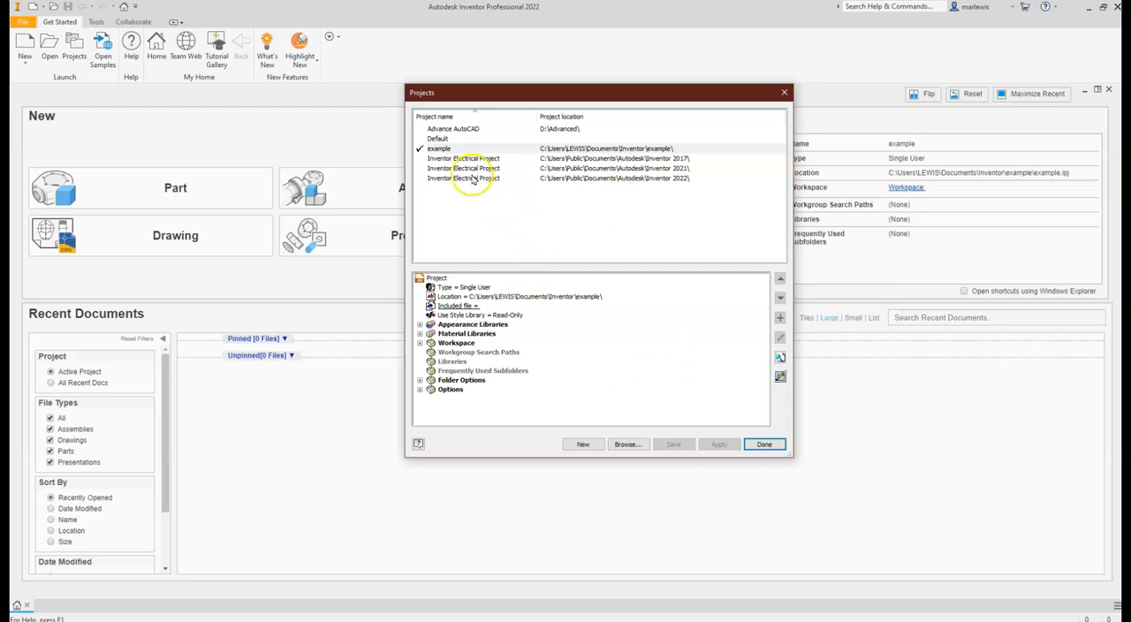
{"action": "left_click", "coordinate": [764, 445]}
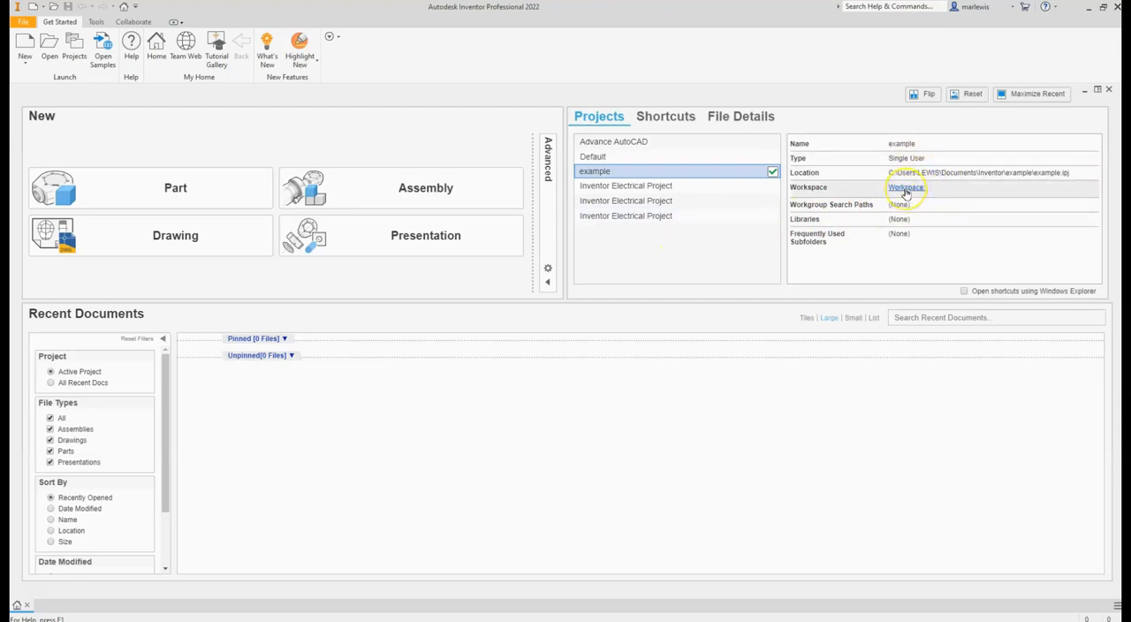
- Examine the contents of the example project's workspace folder without opening a file
{"action": "left_click", "coordinate": [914, 189]}
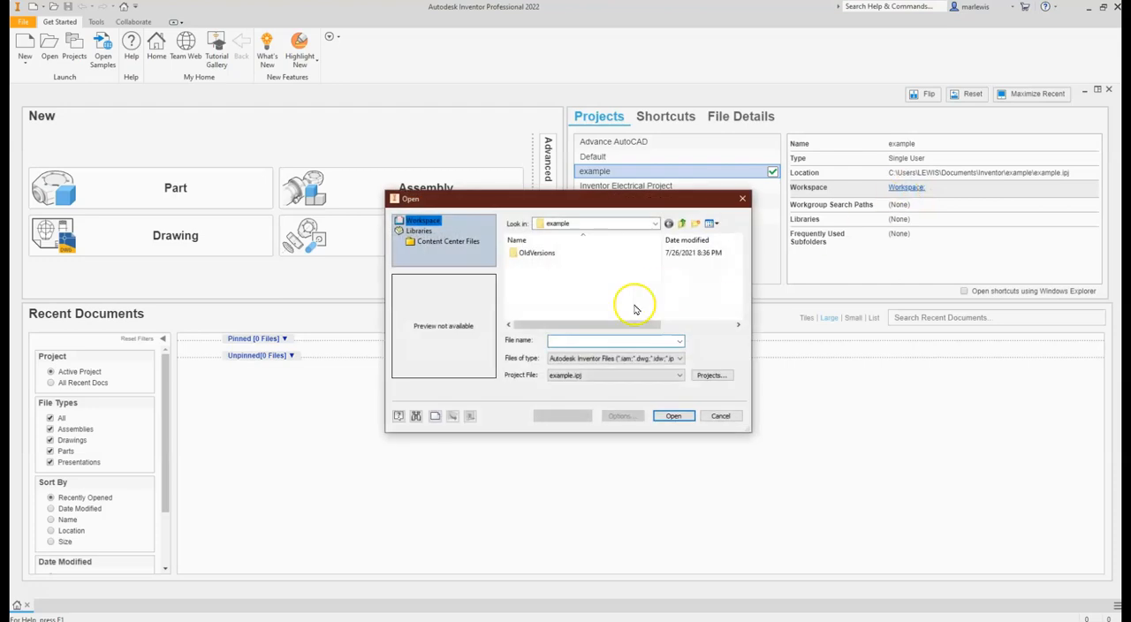
{"action": "left_click", "coordinate": [657, 417]}
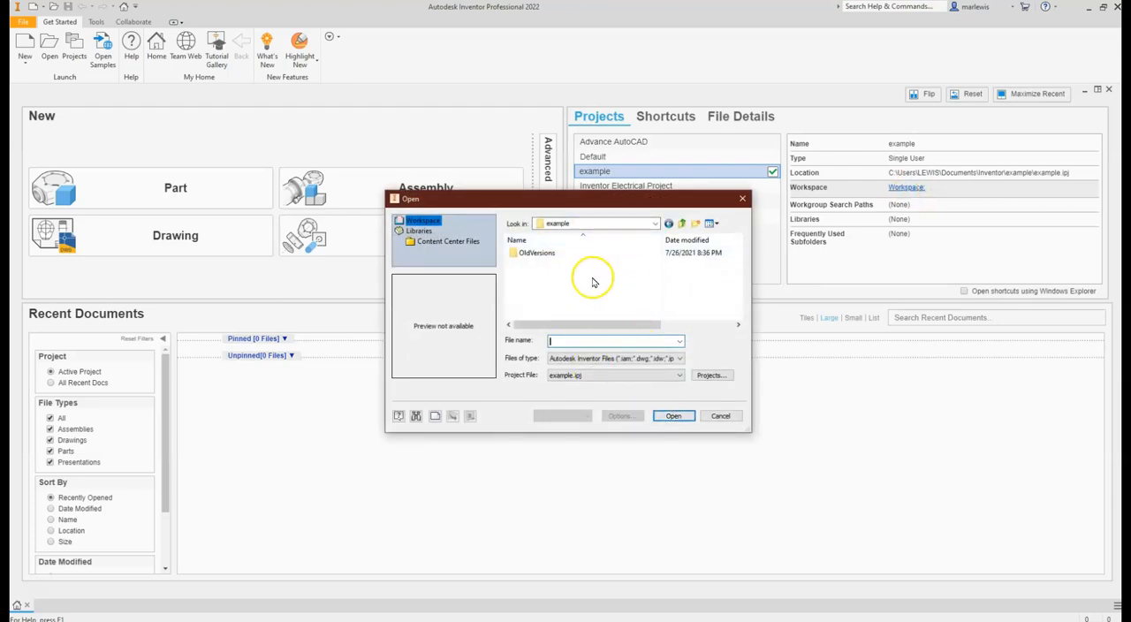
{"action": "left_click", "coordinate": [598, 344]}
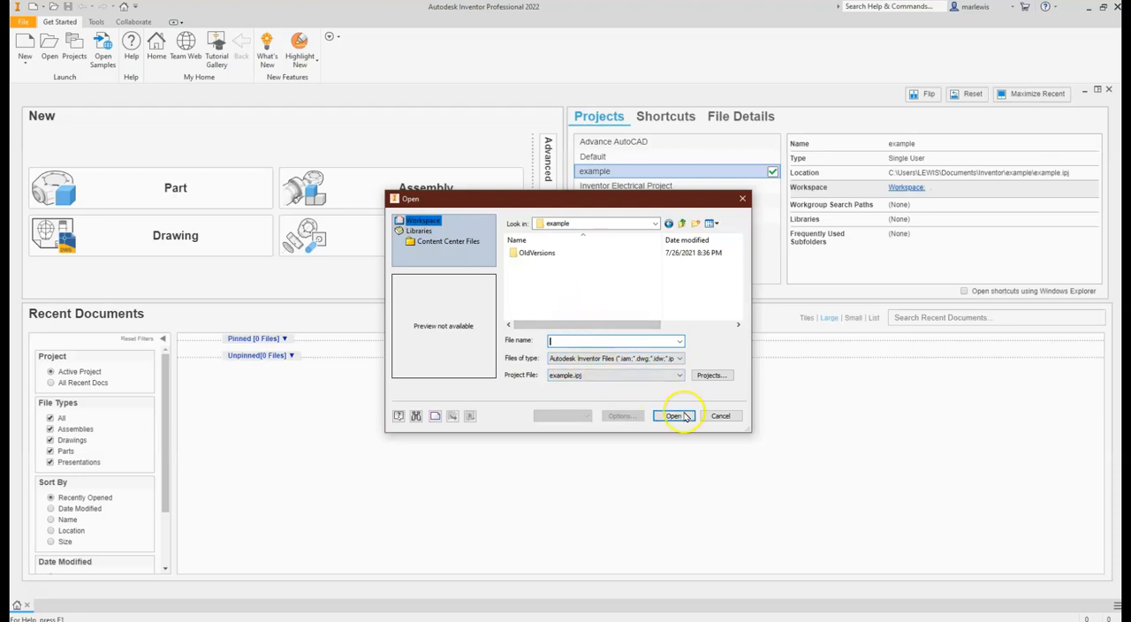
{"action": "left_click", "coordinate": [720, 416]}
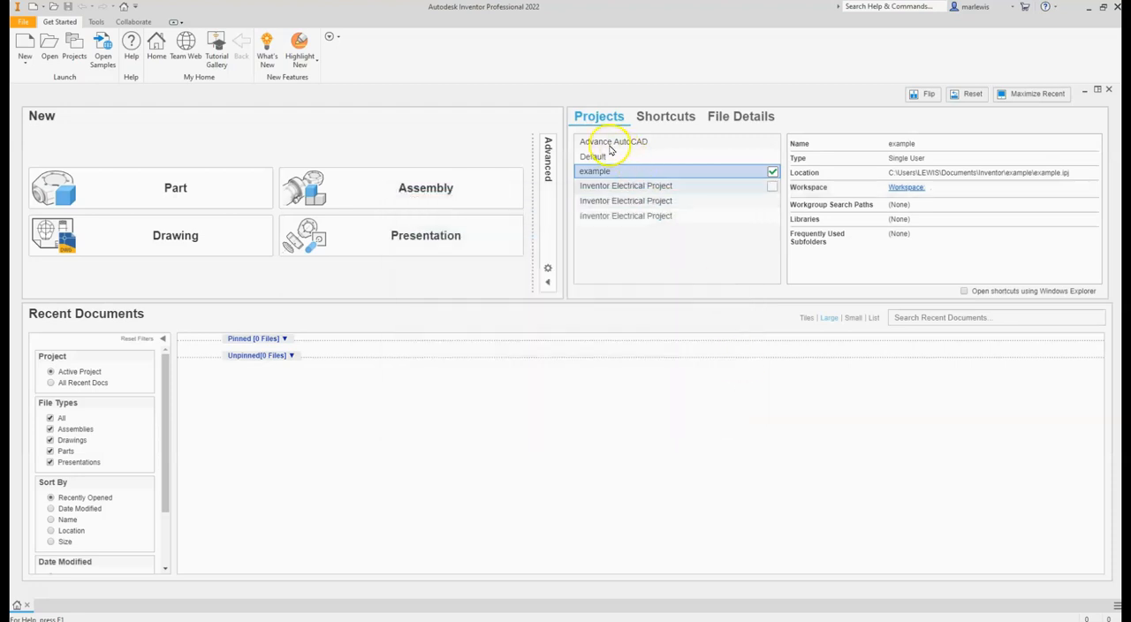
- Set the example project's workspace path to the Intermediate folder in Documents and save the project change
{"action": "left_click", "coordinate": [75, 44]}
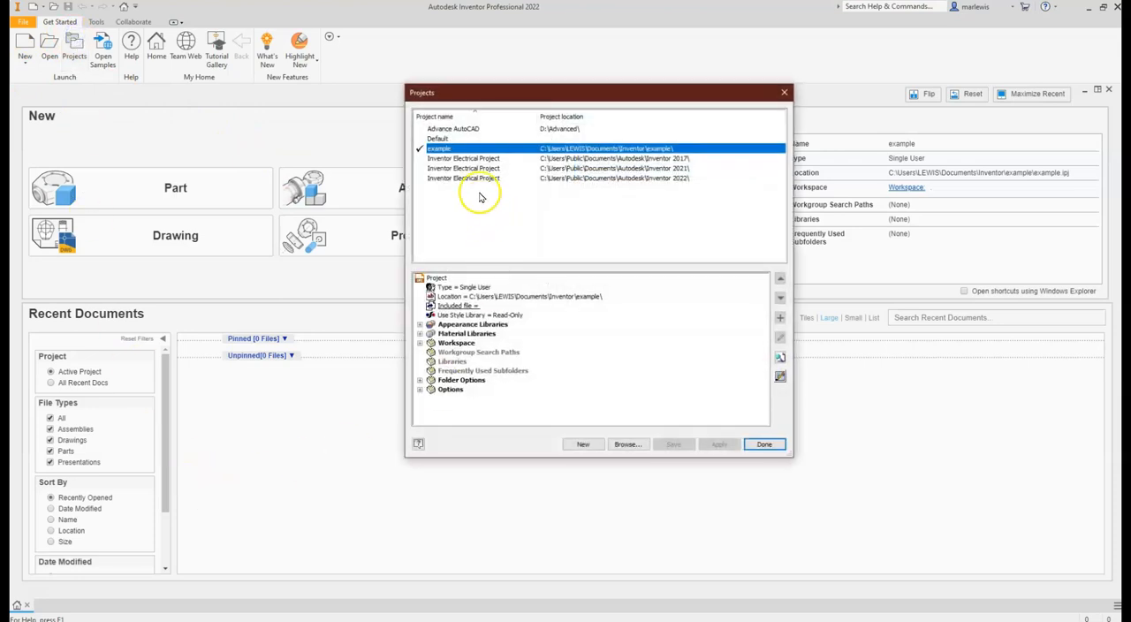
{"action": "left_click", "coordinate": [421, 343]}
{"action": "left_click", "coordinate": [451, 353]}
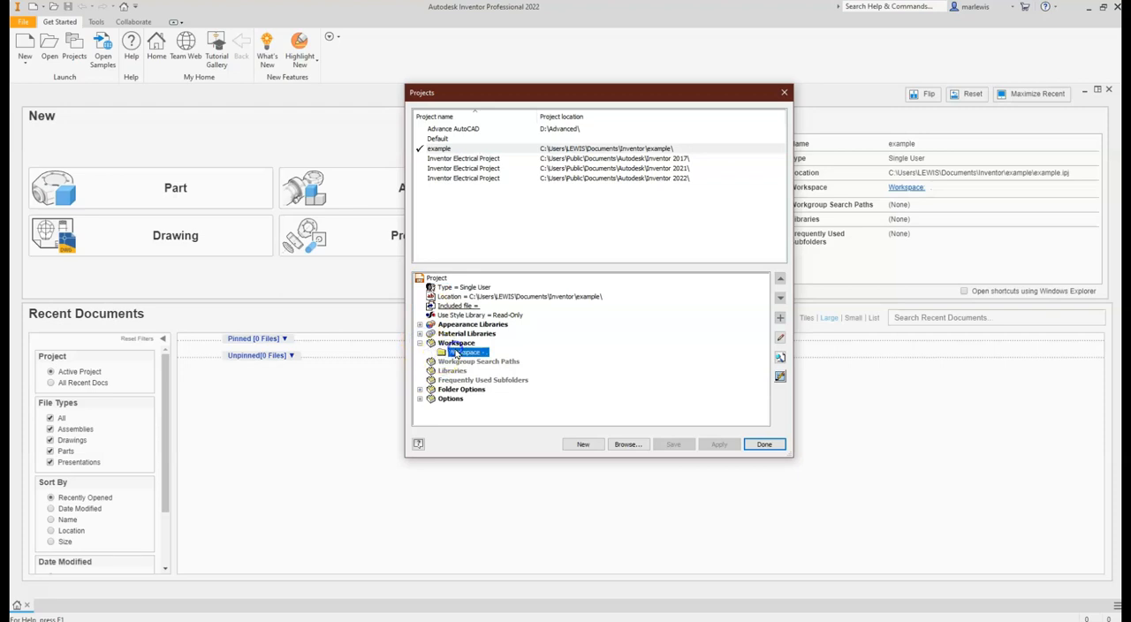
{"action": "left_click", "coordinate": [456, 352]}
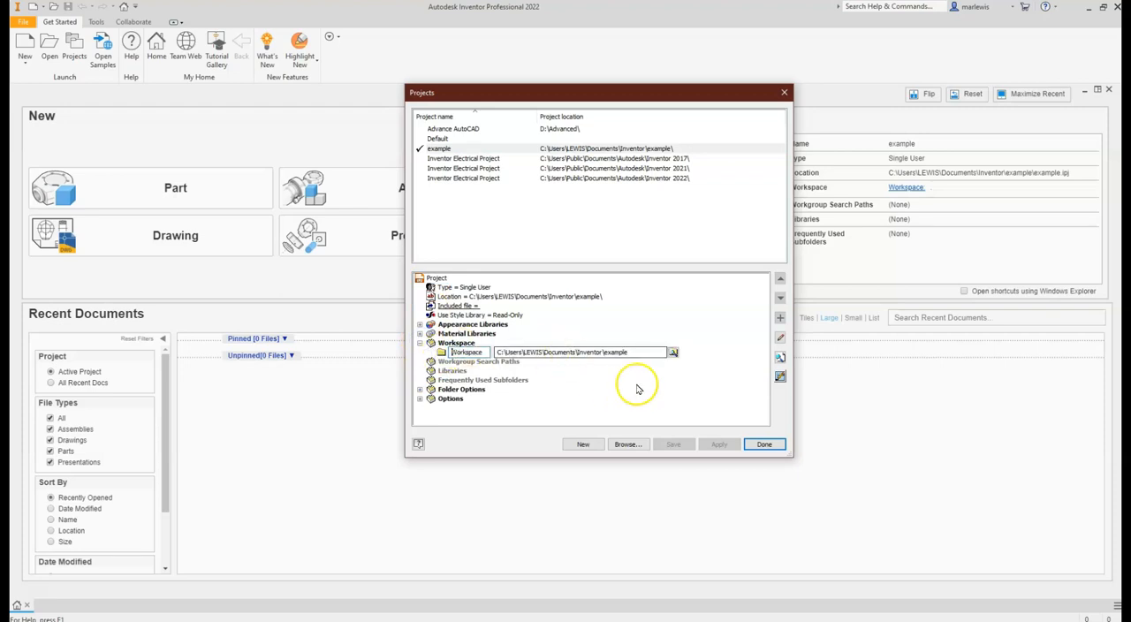
{"action": "left_click", "coordinate": [672, 351]}
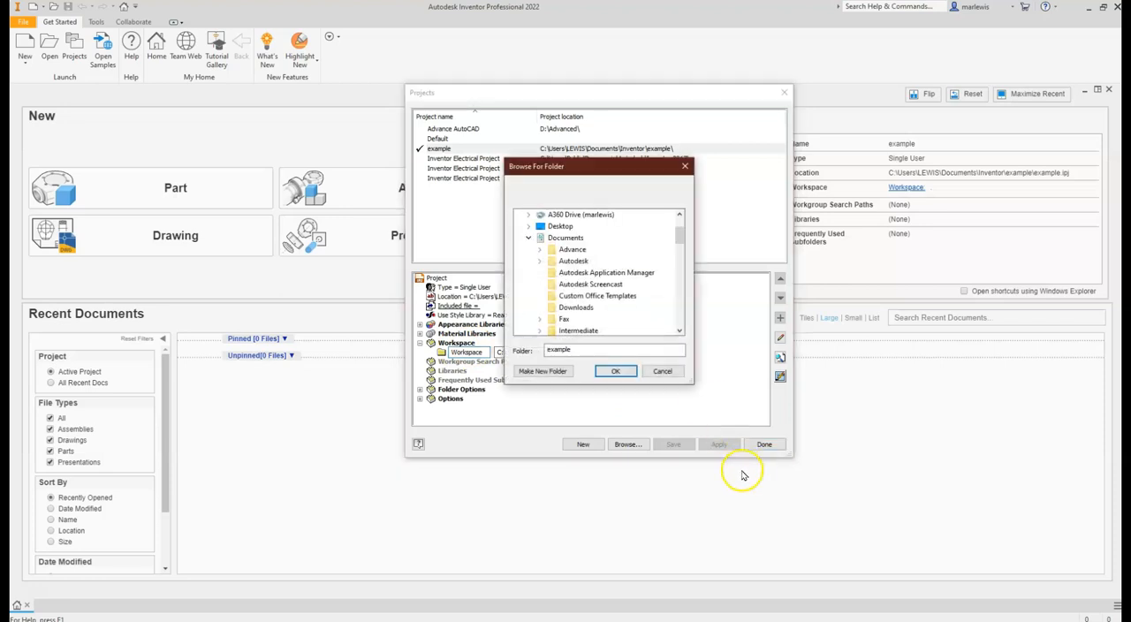
{"action": "double_click", "coordinate": [585, 332]}
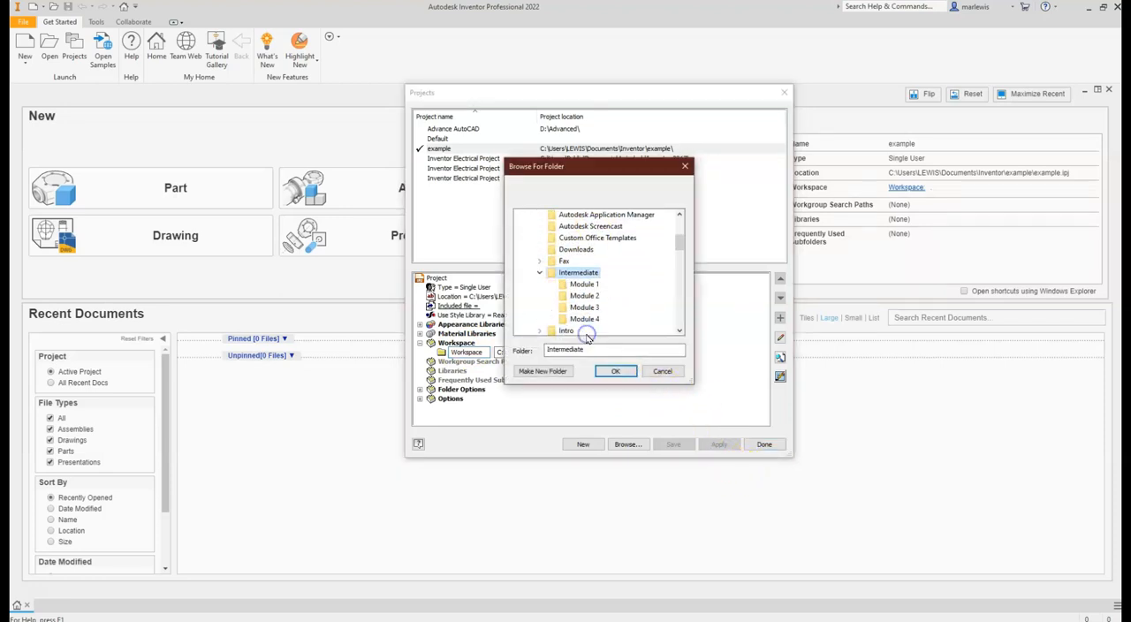
{"action": "left_click", "coordinate": [616, 371]}
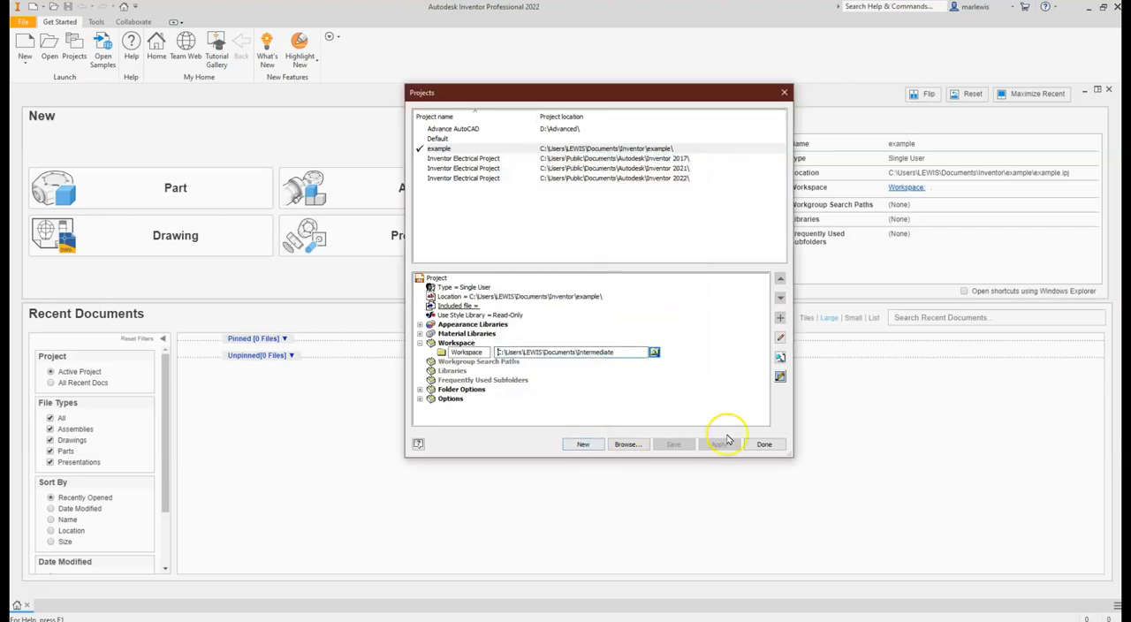
{"action": "left_click", "coordinate": [764, 444]}
{"action": "left_click", "coordinate": [589, 304]}
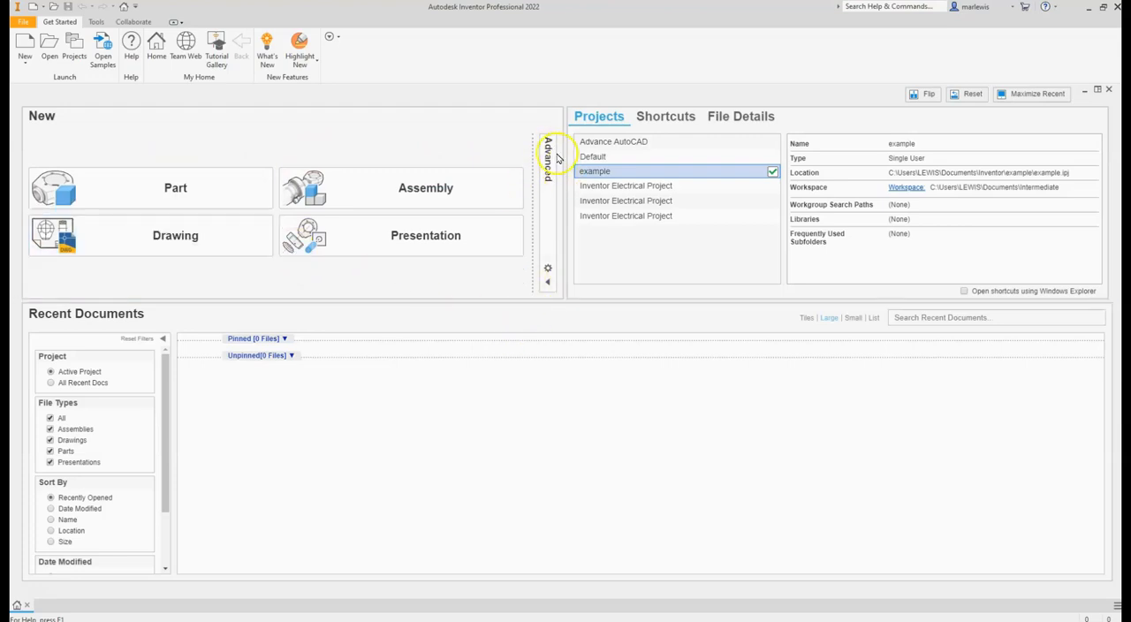
- Examine the advanced template list and the default template options for measurement units and drawing standard, leaving them as they are
{"action": "left_click", "coordinate": [549, 284]}
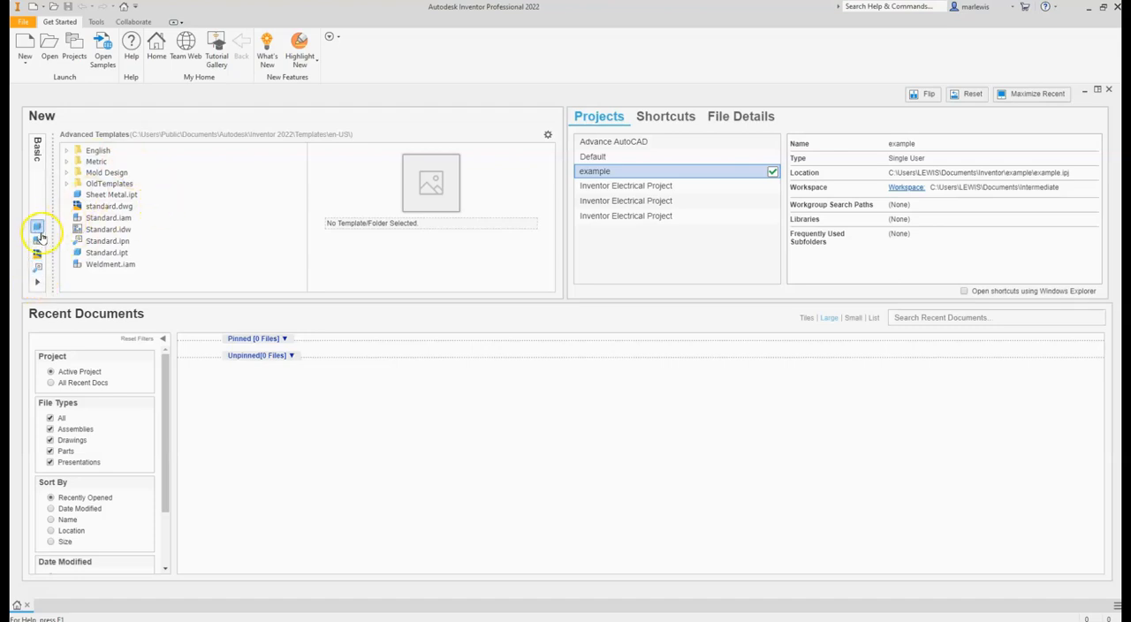
{"action": "left_click", "coordinate": [38, 283]}
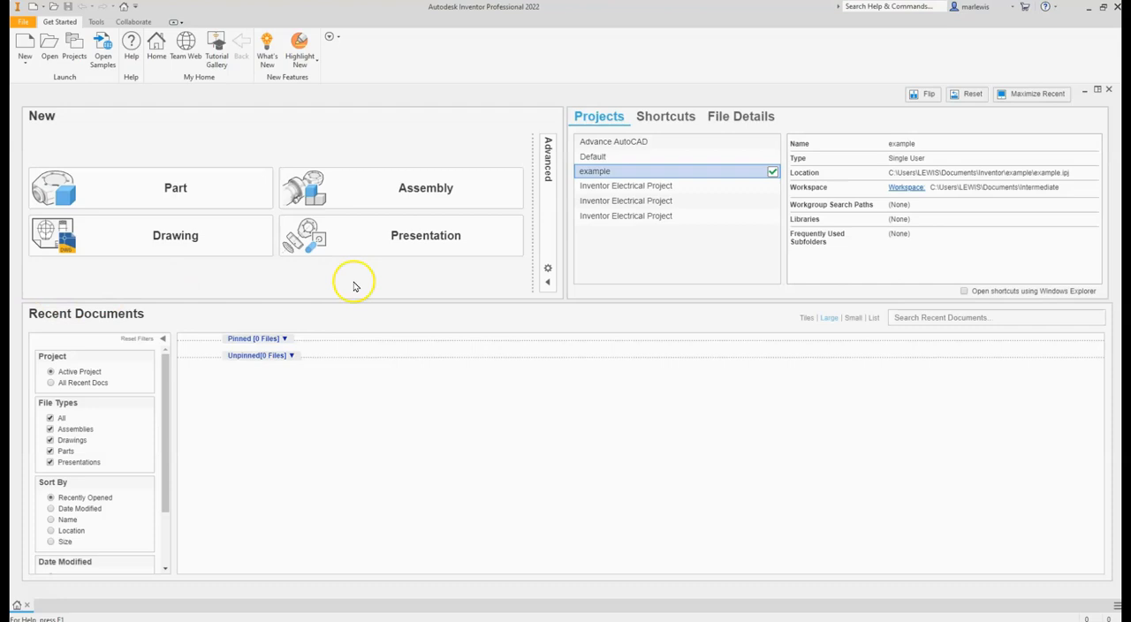
{"action": "left_click", "coordinate": [549, 270]}
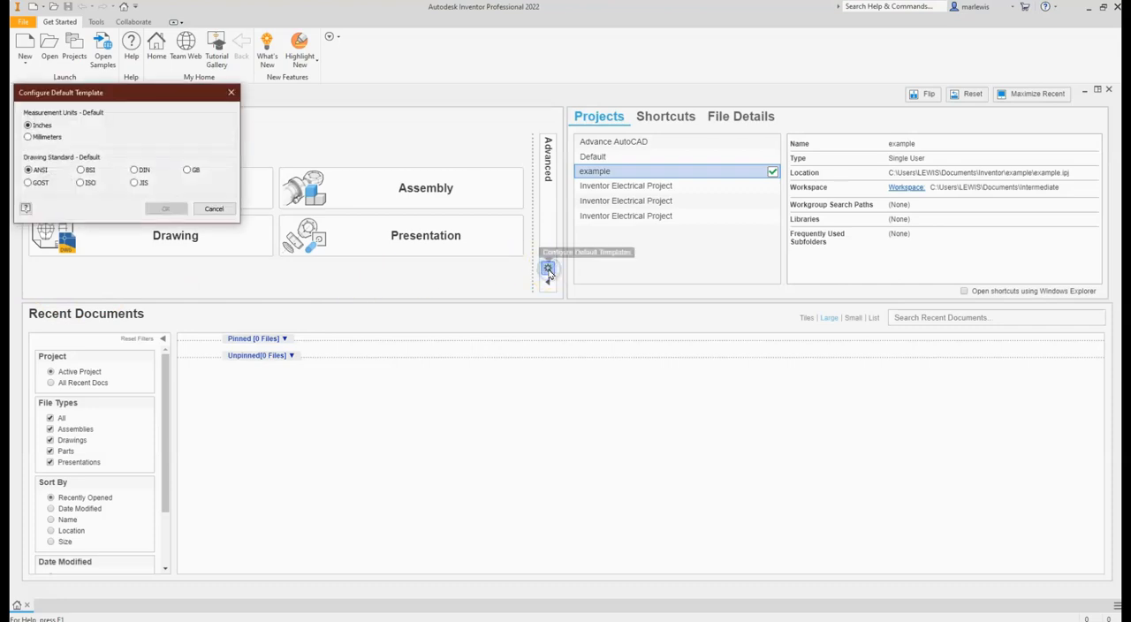
{"action": "left_click_drag", "start_coordinate": [156, 93], "coordinate": [581, 216]}
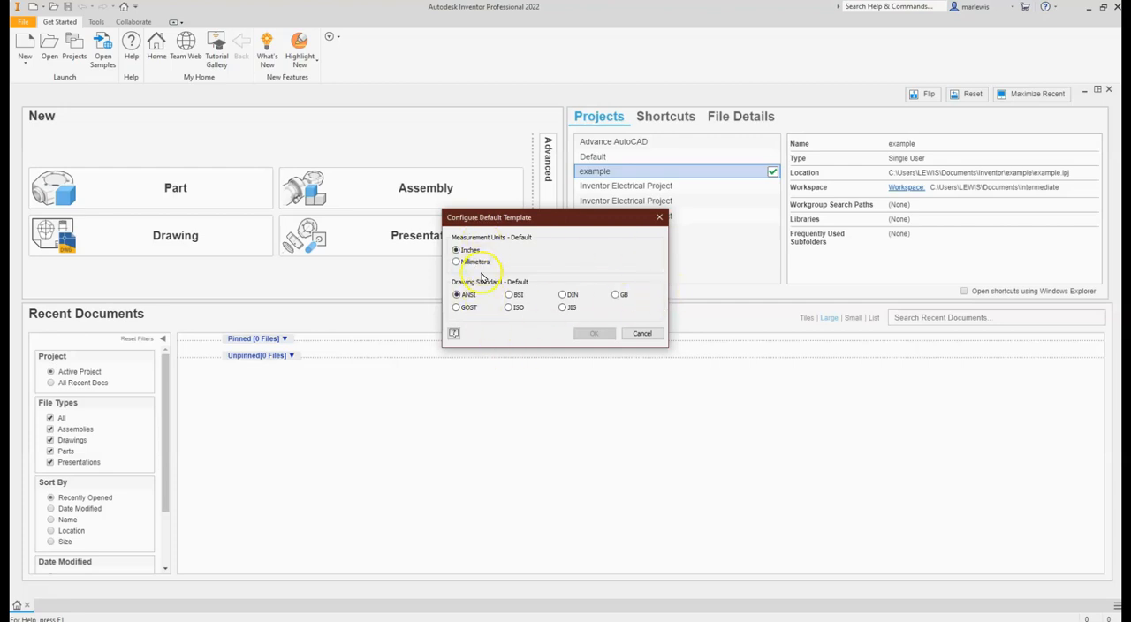
{"action": "left_click", "coordinate": [647, 334]}
{"action": "left_click", "coordinate": [642, 334]}
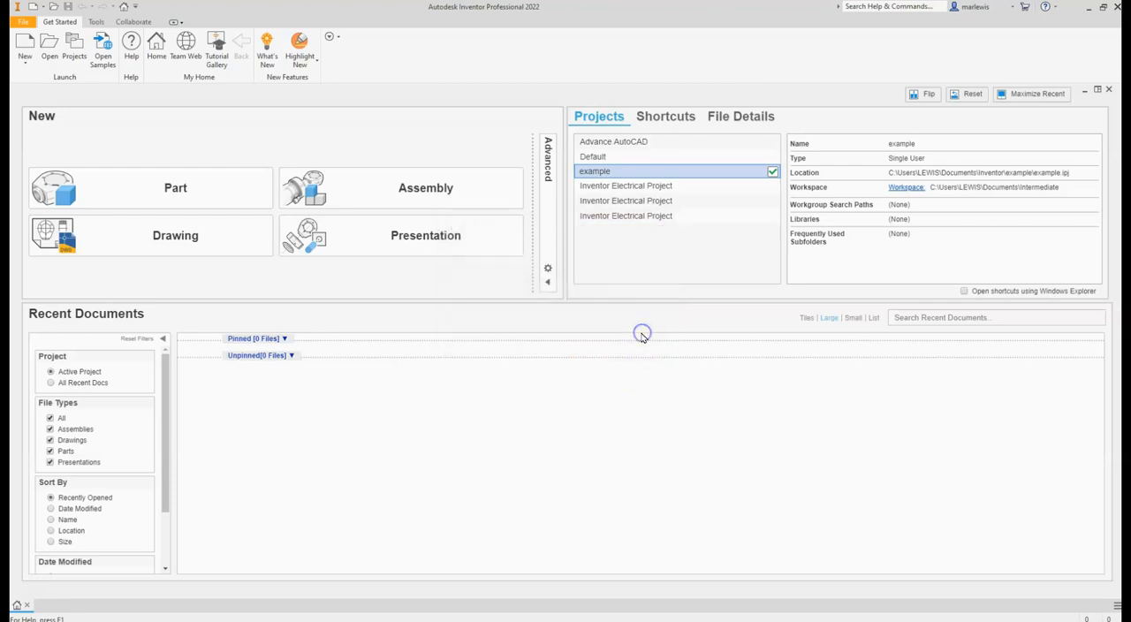
{"action": "left_click", "coordinate": [548, 284]}
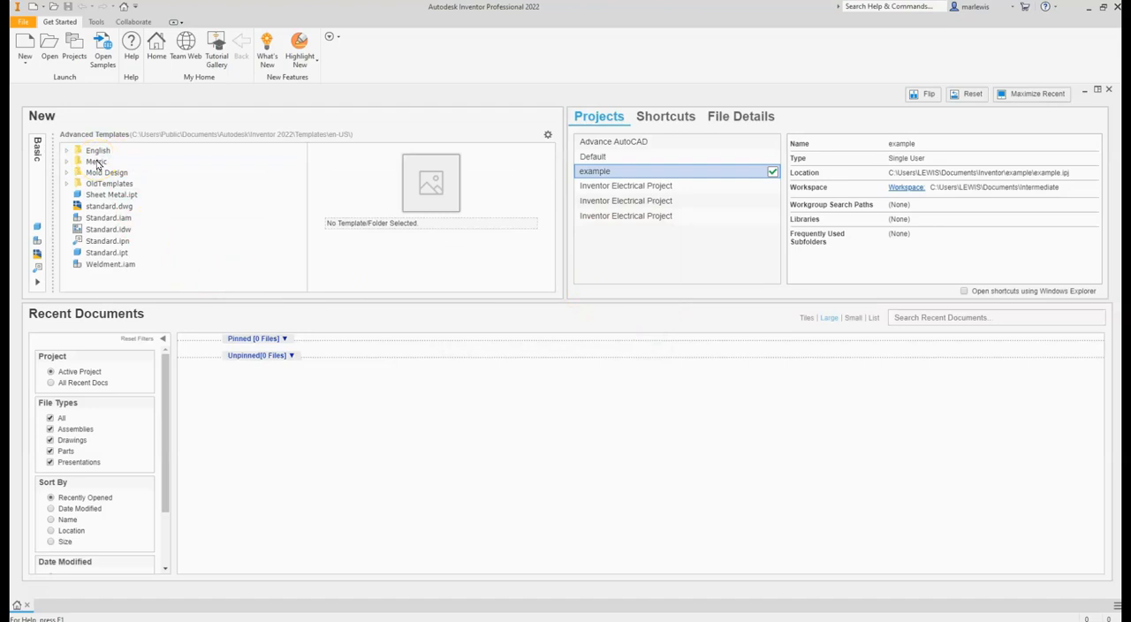
{"action": "left_click", "coordinate": [38, 282]}
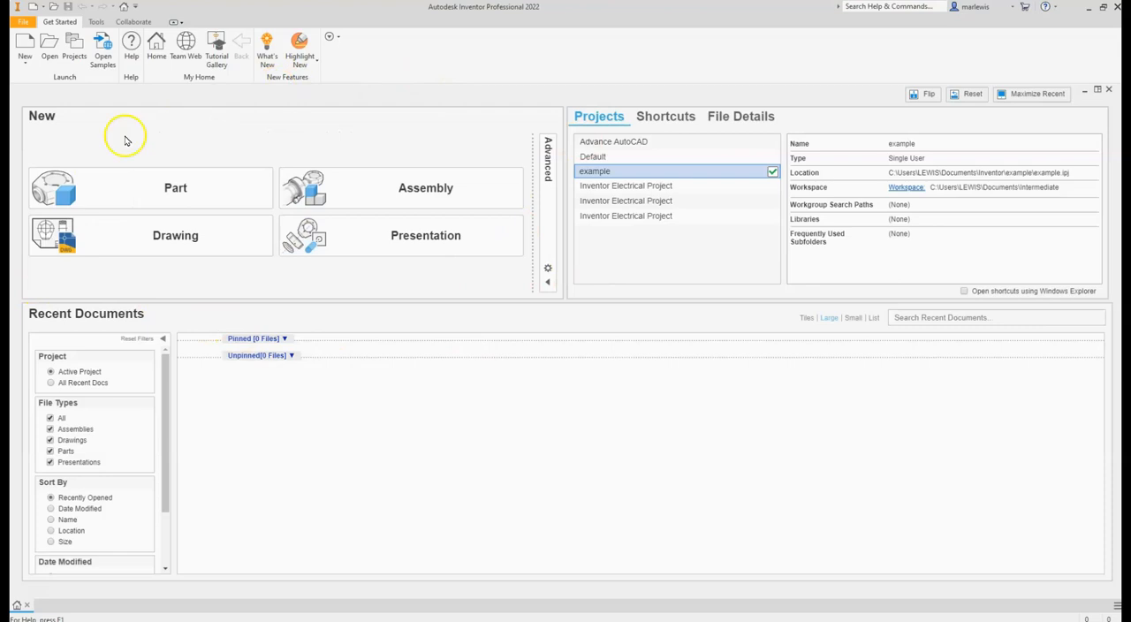
- Create a new part file from the Standard (mm).ipt template in the en-US Metric template folder
{"action": "left_click", "coordinate": [25, 62]}
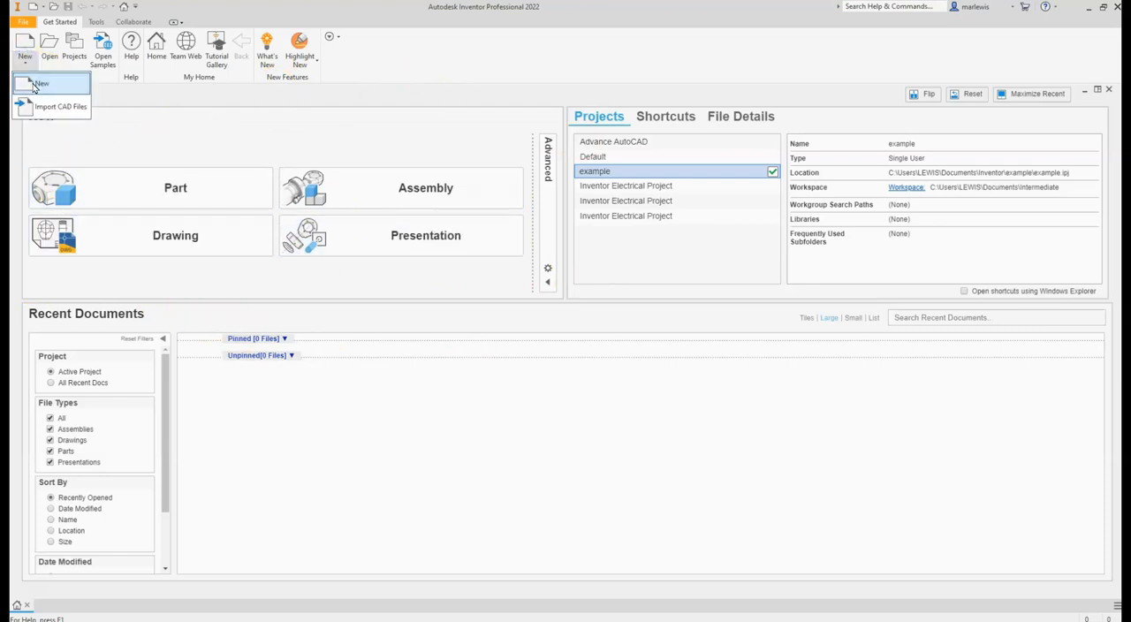
{"action": "left_click", "coordinate": [34, 86]}
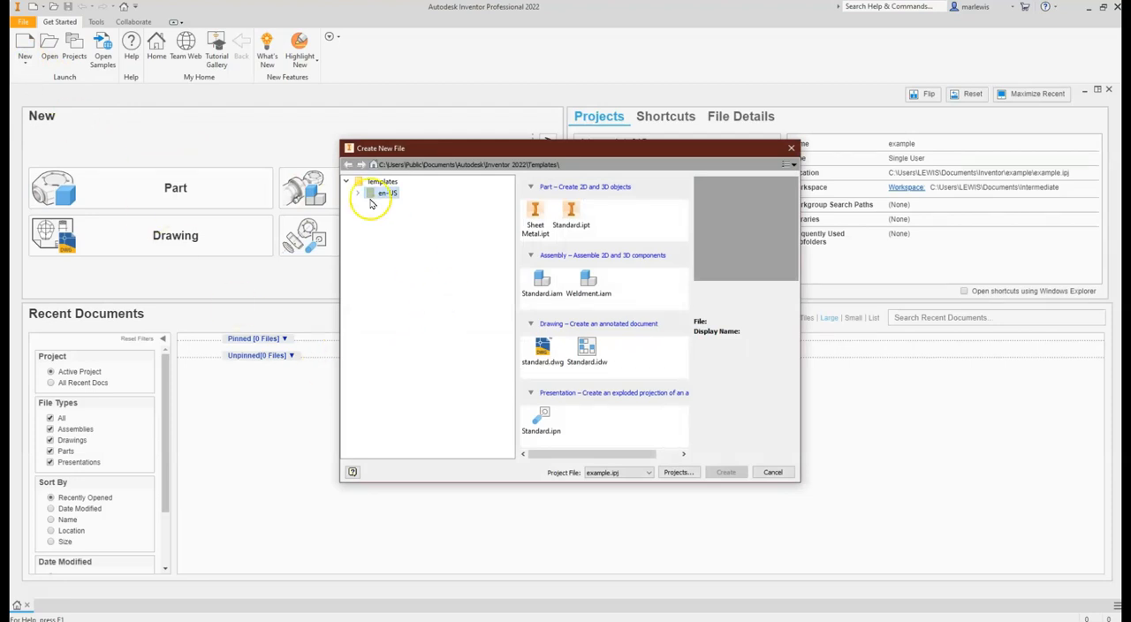
{"action": "left_click", "coordinate": [359, 194]}
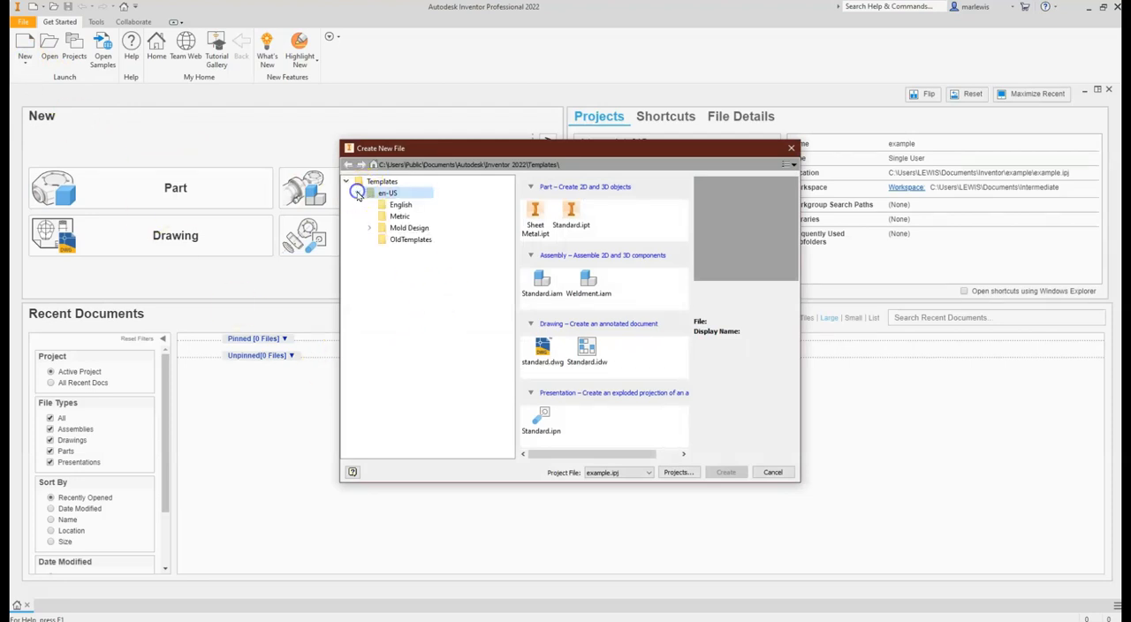
{"action": "left_click", "coordinate": [399, 207]}
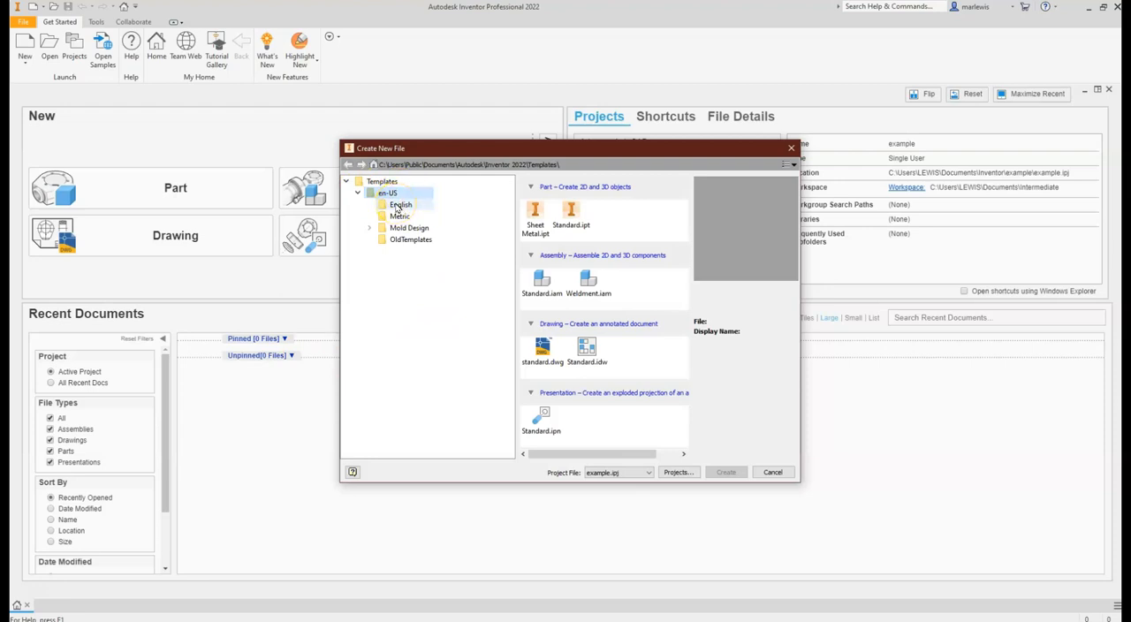
{"action": "left_click", "coordinate": [420, 220]}
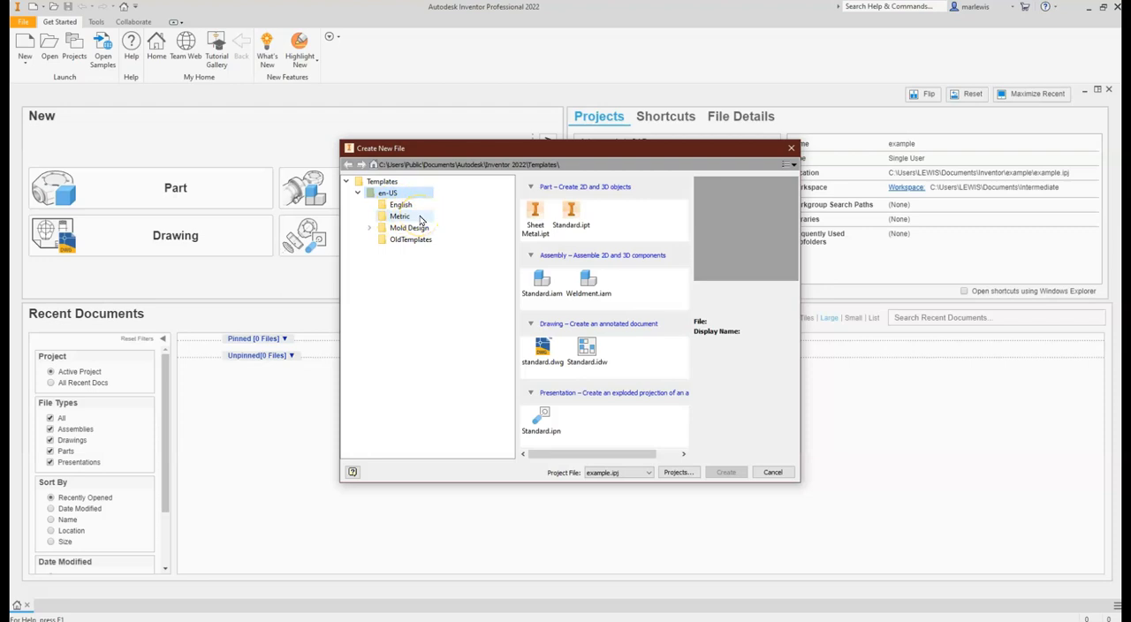
{"action": "left_click", "coordinate": [421, 218]}
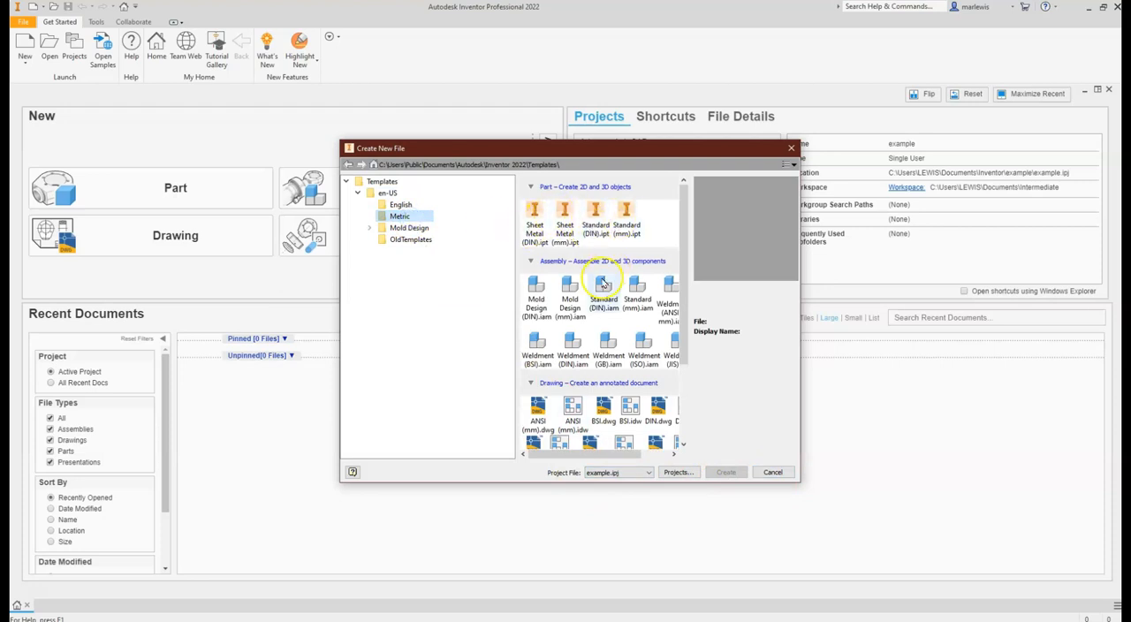
{"action": "scroll", "coordinate": [594, 291], "scroll_direction": "down", "scroll_amount": 3}
{"action": "scroll", "coordinate": [597, 292], "scroll_direction": "up", "scroll_amount": 3}
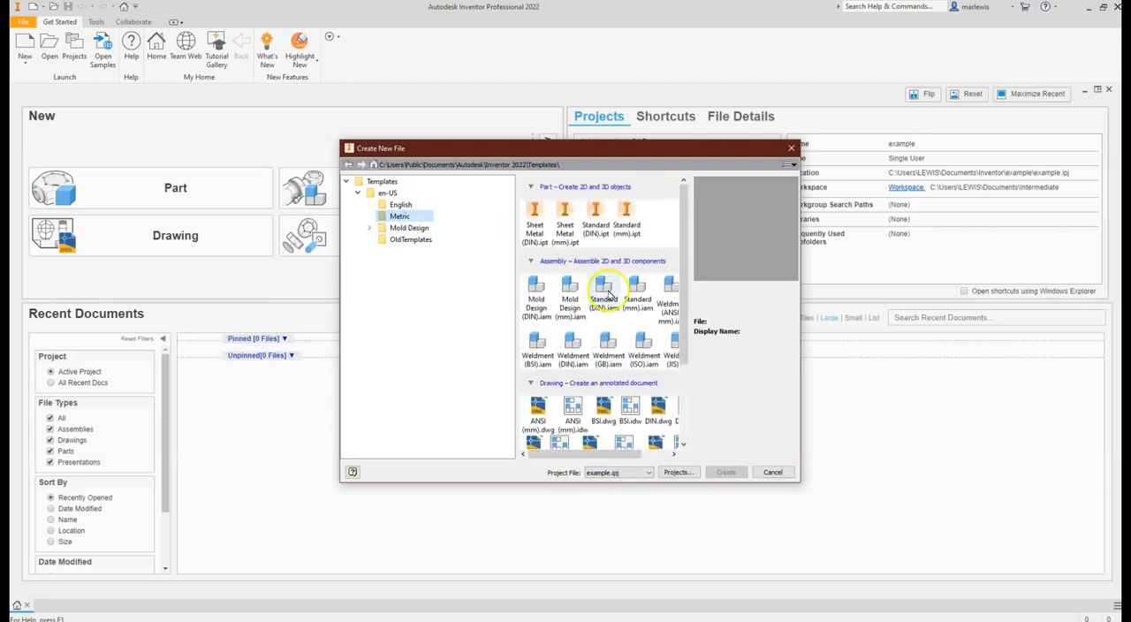
{"action": "left_click", "coordinate": [627, 233]}
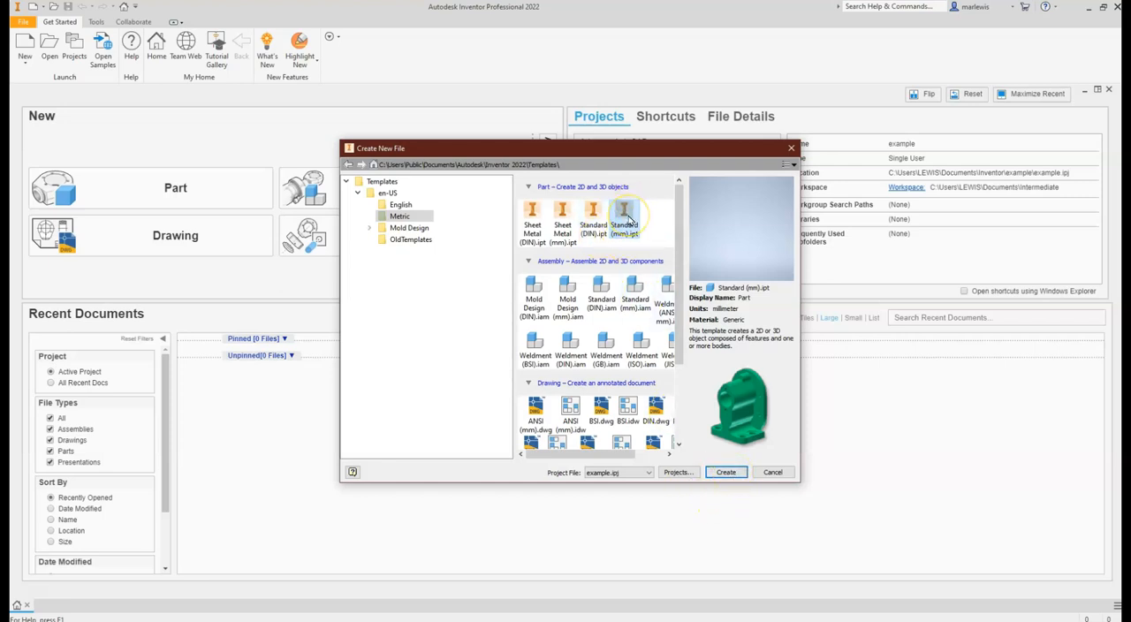
{"action": "left_click", "coordinate": [726, 472]}
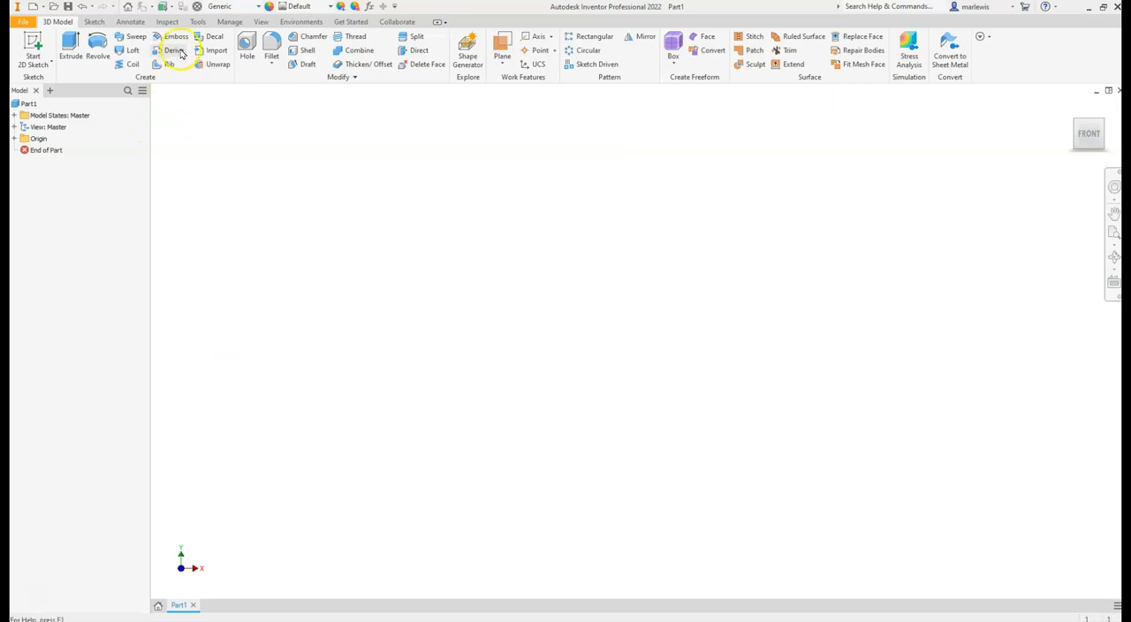
- Set the part's document units to inch for length and lbmass for mass, and save the settings
{"action": "left_click", "coordinate": [198, 22]}
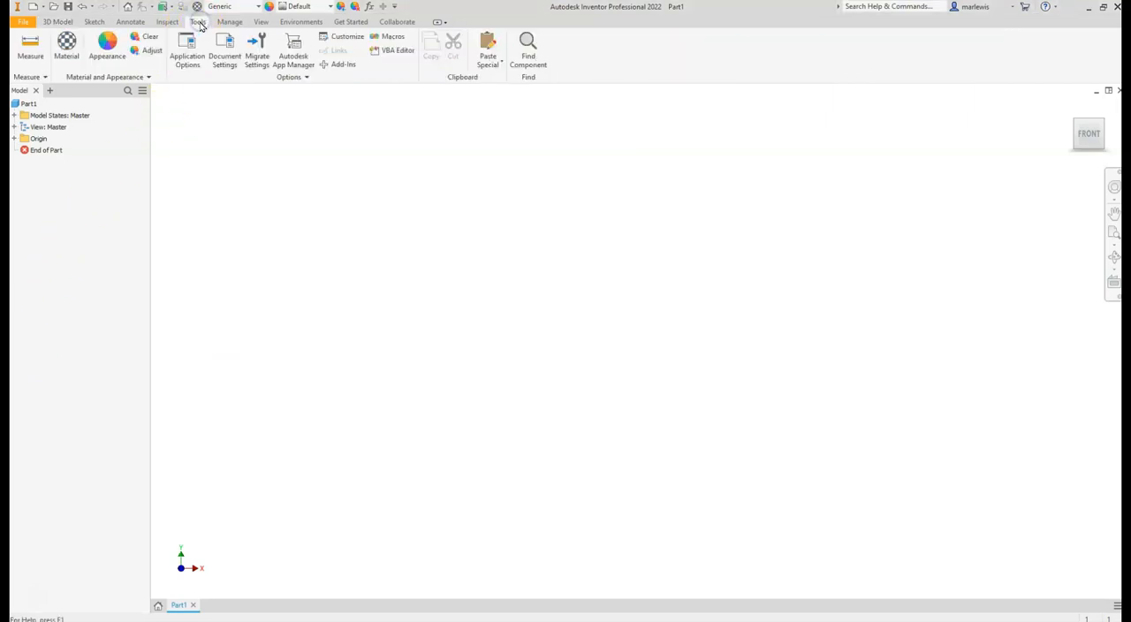
{"action": "left_click", "coordinate": [218, 47]}
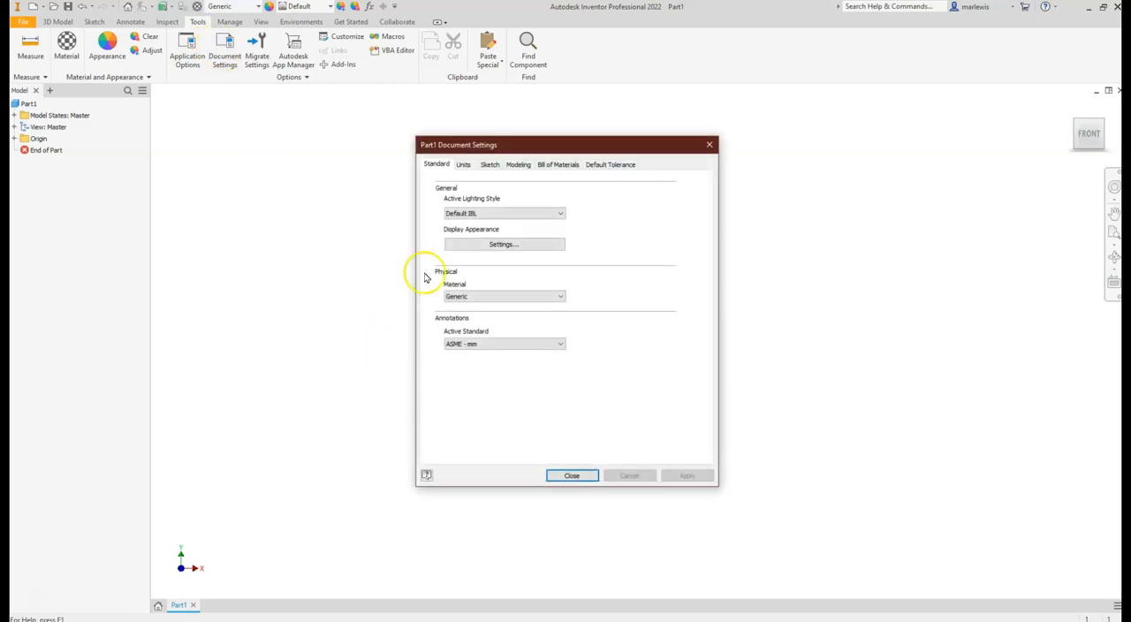
{"action": "left_click", "coordinate": [464, 168]}
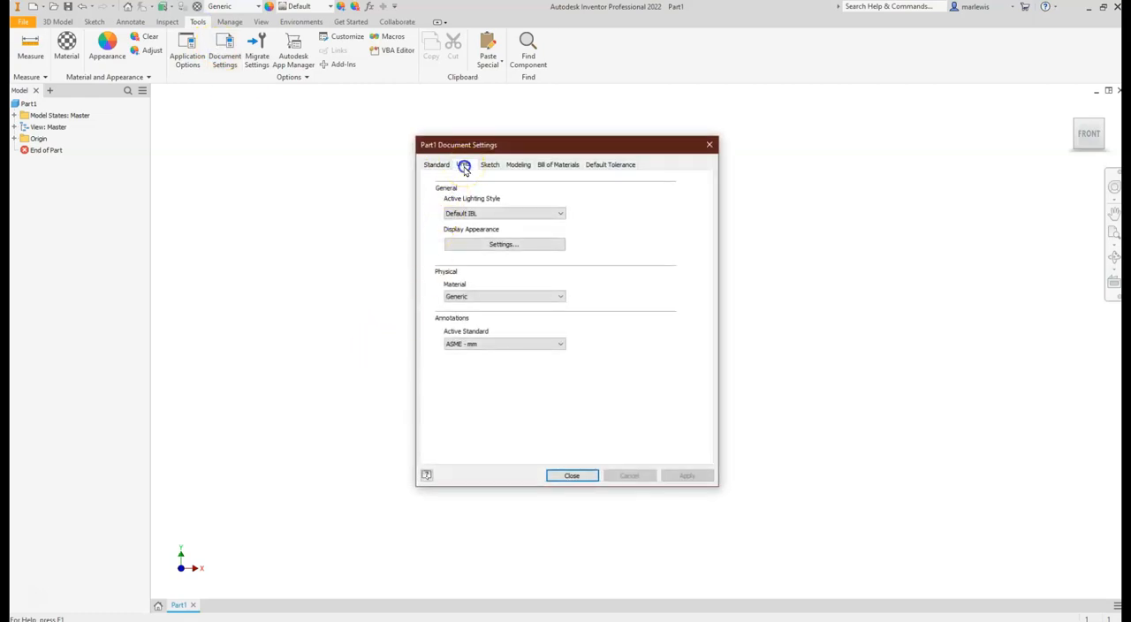
{"action": "left_click", "coordinate": [461, 200]}
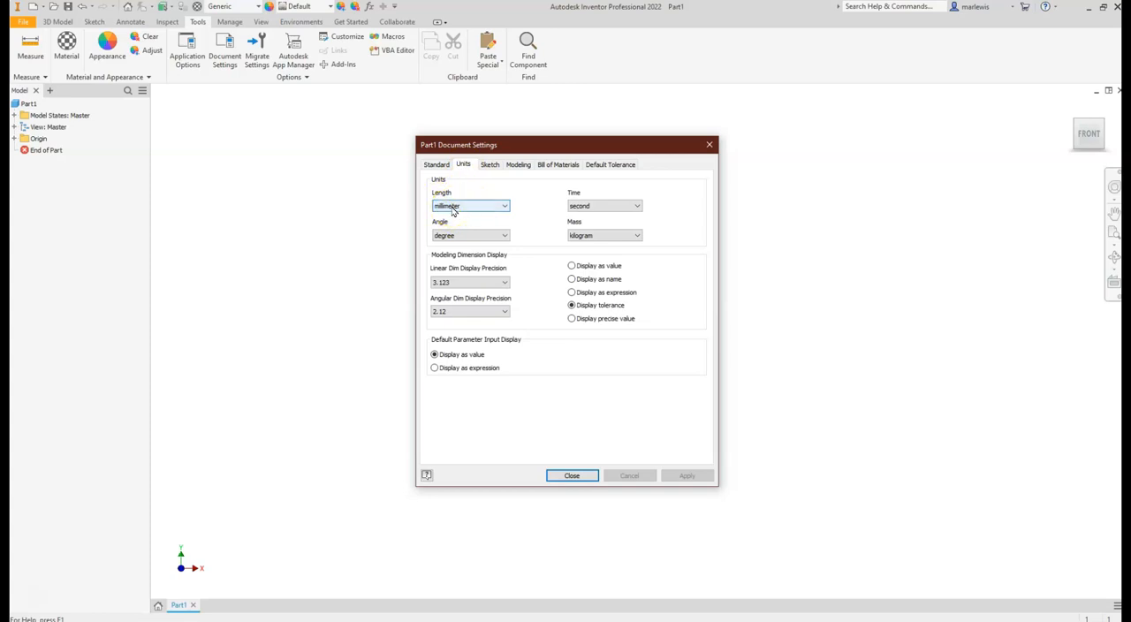
{"action": "left_click", "coordinate": [453, 209]}
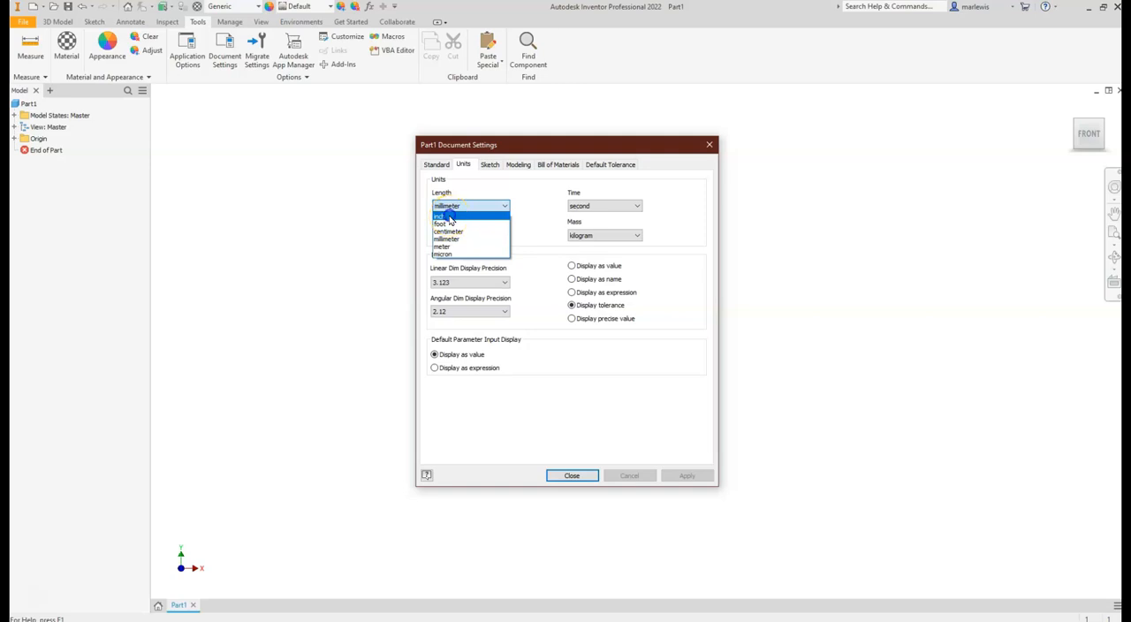
{"action": "left_click", "coordinate": [450, 219]}
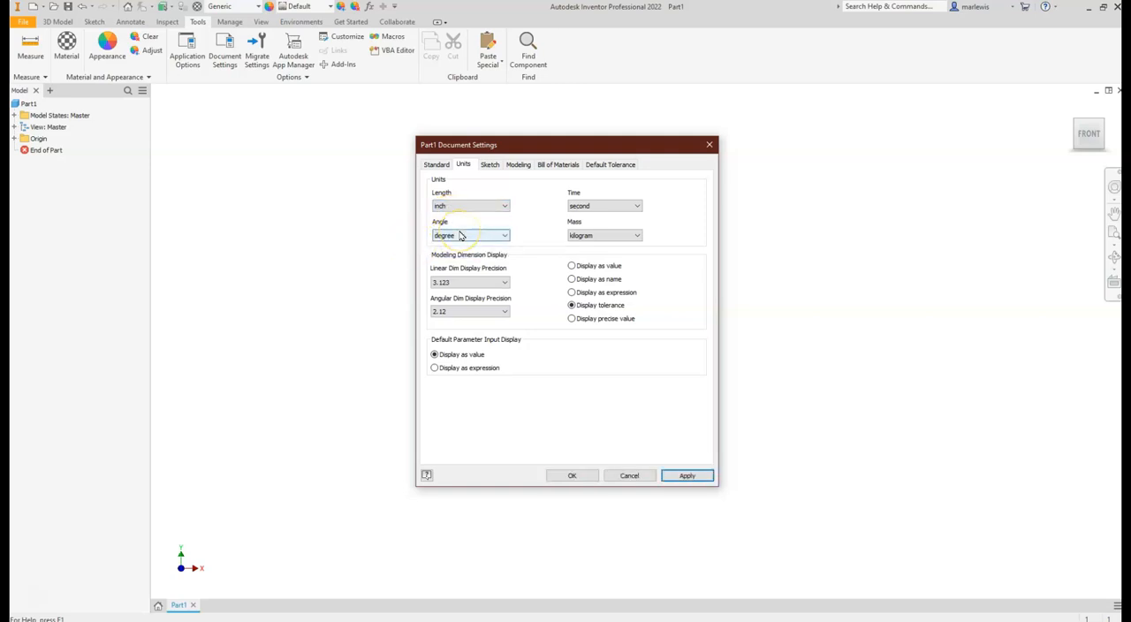
{"action": "left_click", "coordinate": [589, 237]}
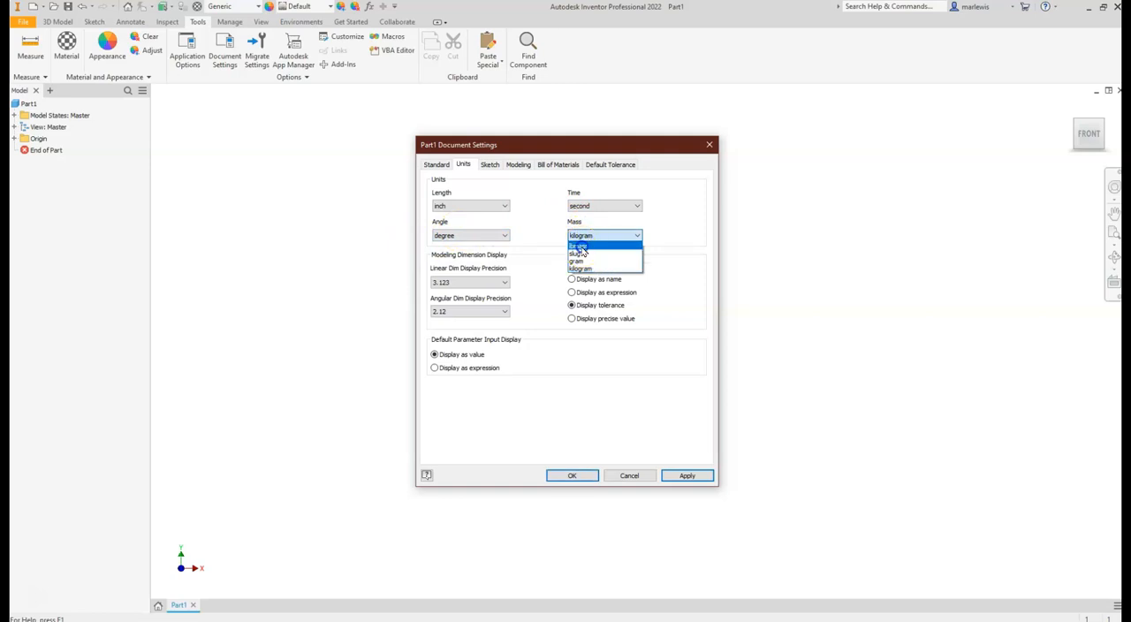
{"action": "left_click", "coordinate": [580, 246]}
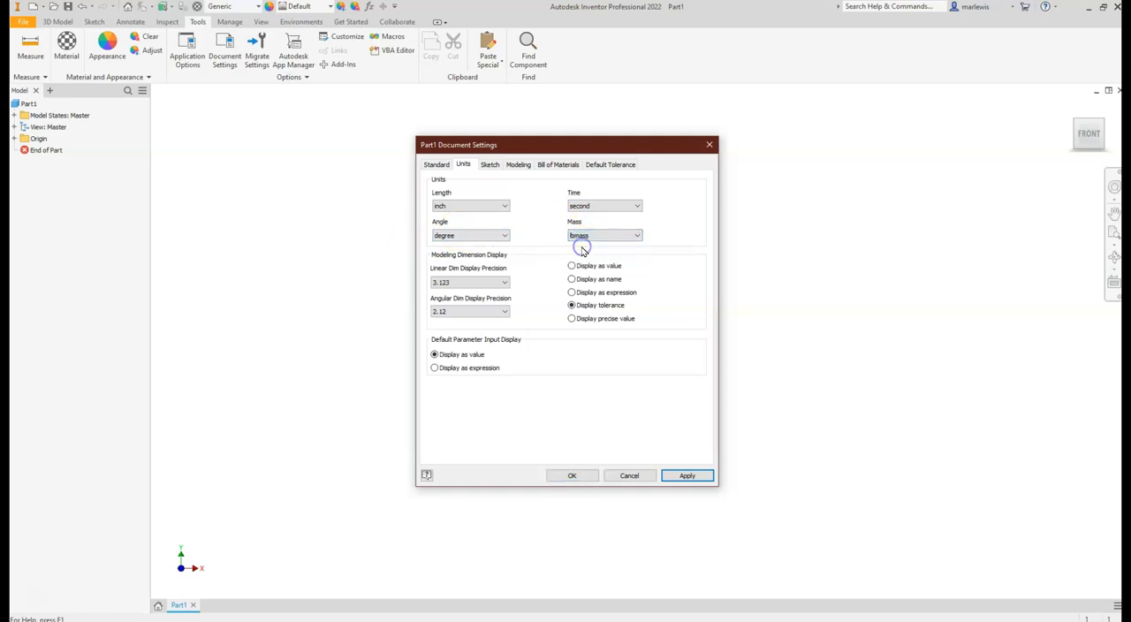
{"action": "left_click", "coordinate": [574, 475]}
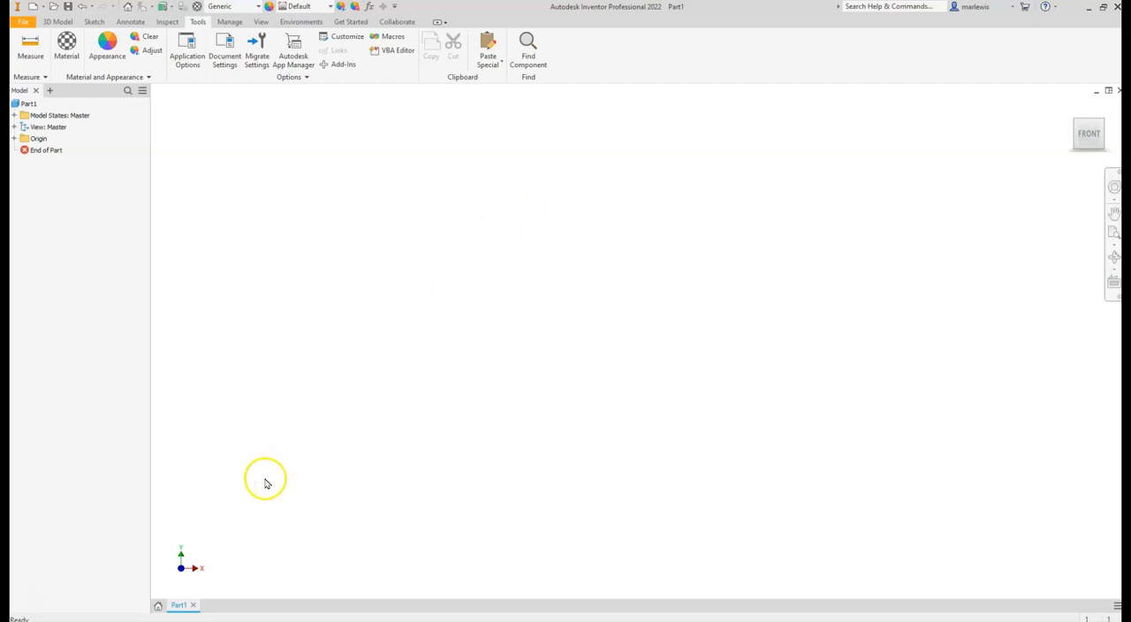
{"action": "left_click", "coordinate": [35, 596]}
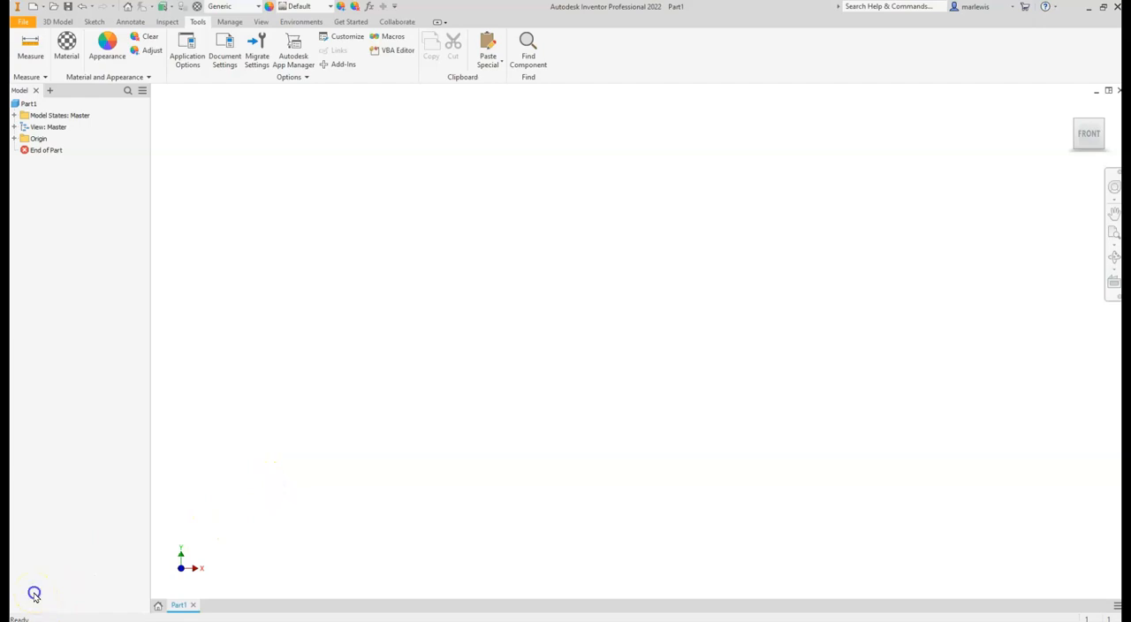